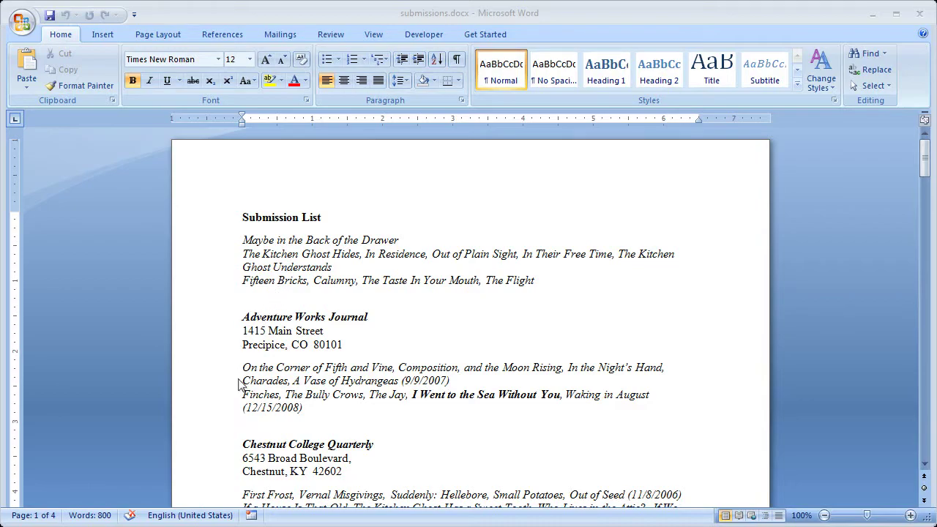
Step: Select the top-list line 'Fifteen Bricks, Calumny, The Taste In Your Mouth, The Flight'
{"action": "left_click_drag", "start_coordinate": [924, 164], "coordinate": [888, 169]}
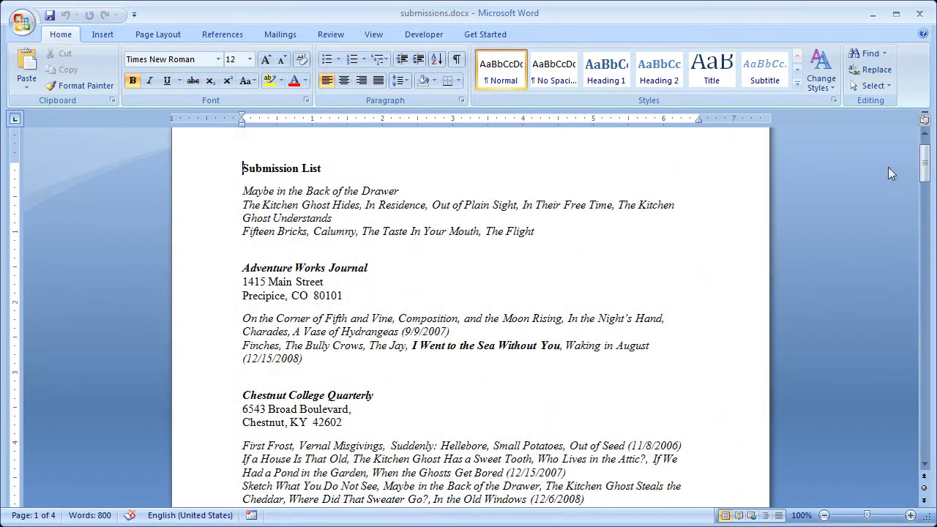
{"action": "left_click", "coordinate": [224, 237]}
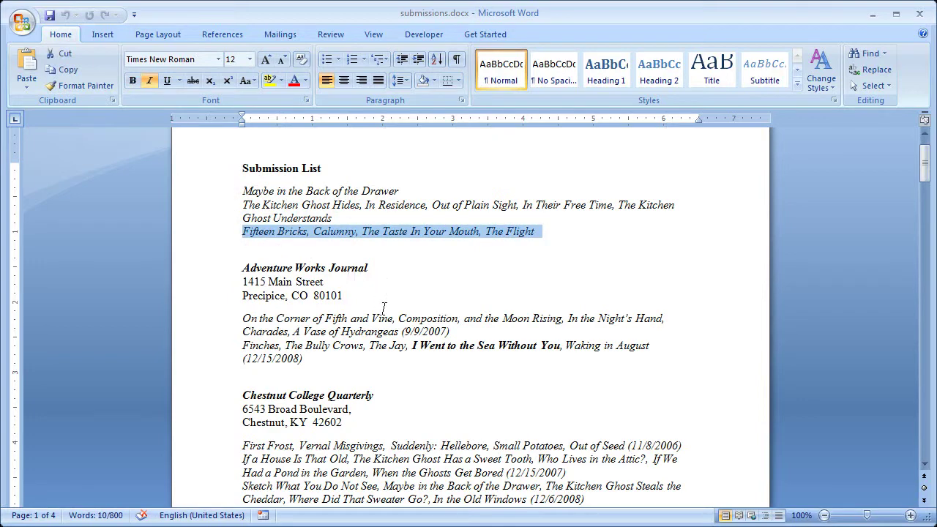
Step: Cut the Fifteen Bricks line and paste it on a new line after the (12/6/2008) Chestnut College entry
{"action": "left_click", "coordinate": [70, 56]}
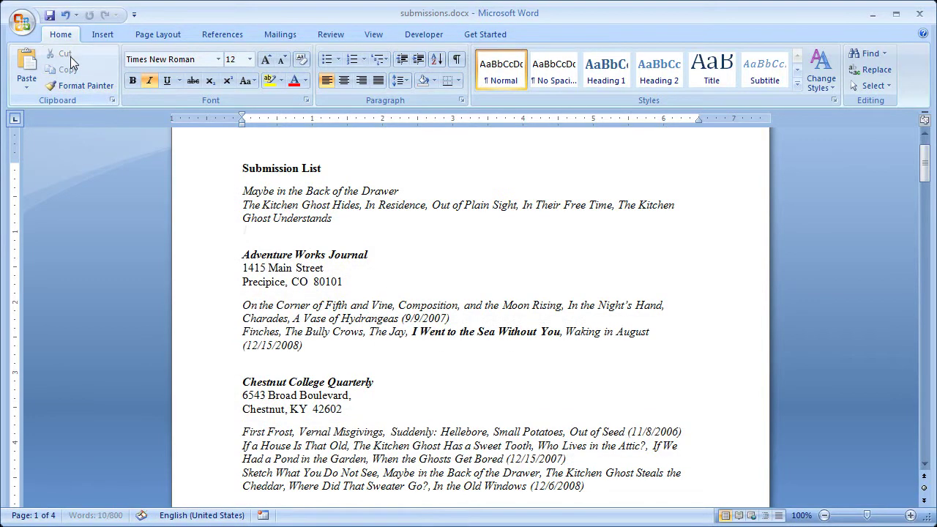
{"action": "scroll", "coordinate": [700, 359], "scroll_direction": "down", "scroll_amount": 3}
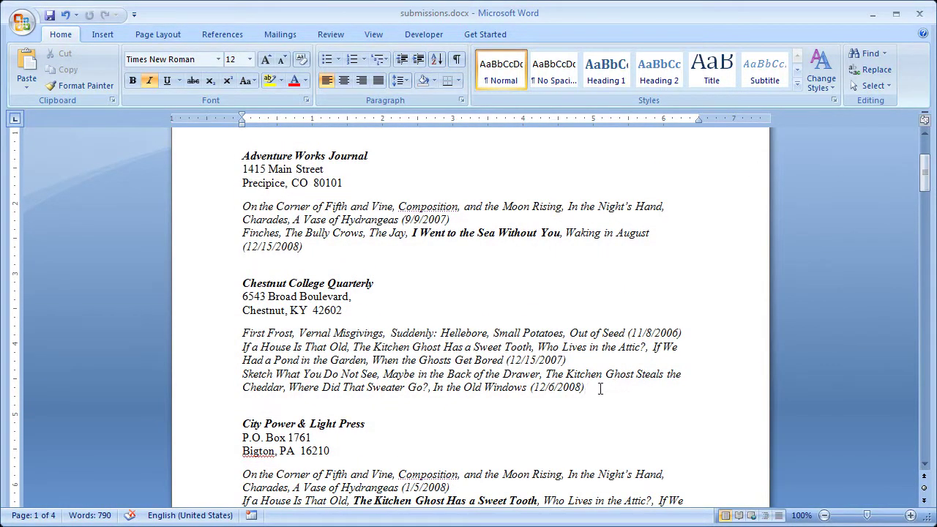
{"action": "key", "text": "Return"}
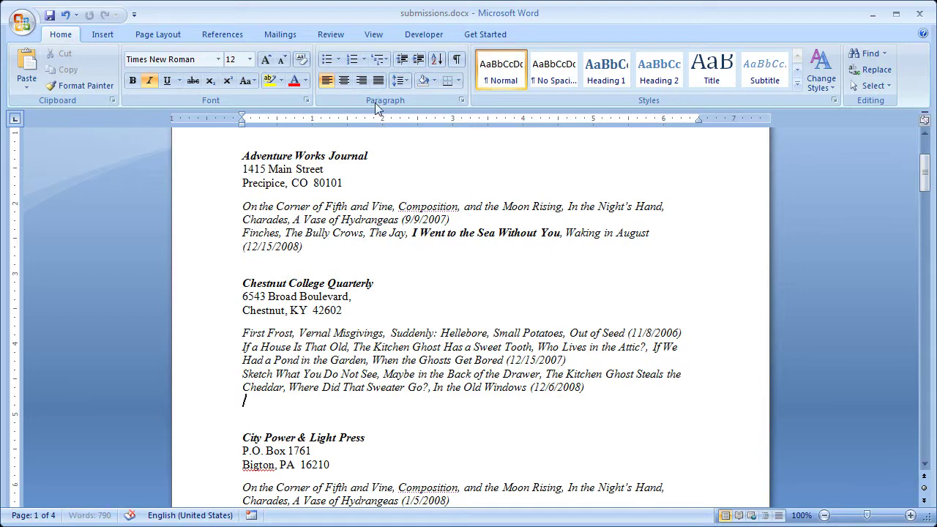
{"action": "left_click", "coordinate": [30, 66]}
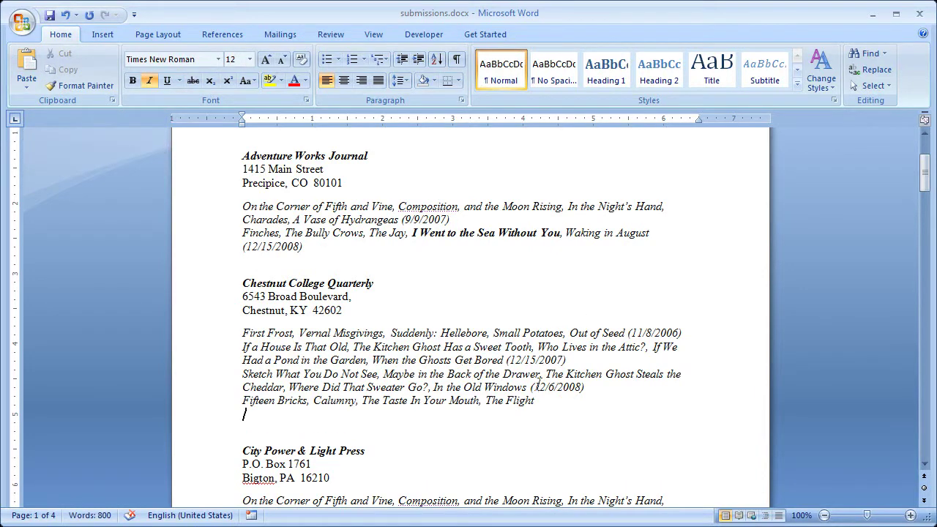
Step: Append the date (6/19/2009) to the pasted line, with the year written in full
{"action": "type", "text": "(6/19/"}
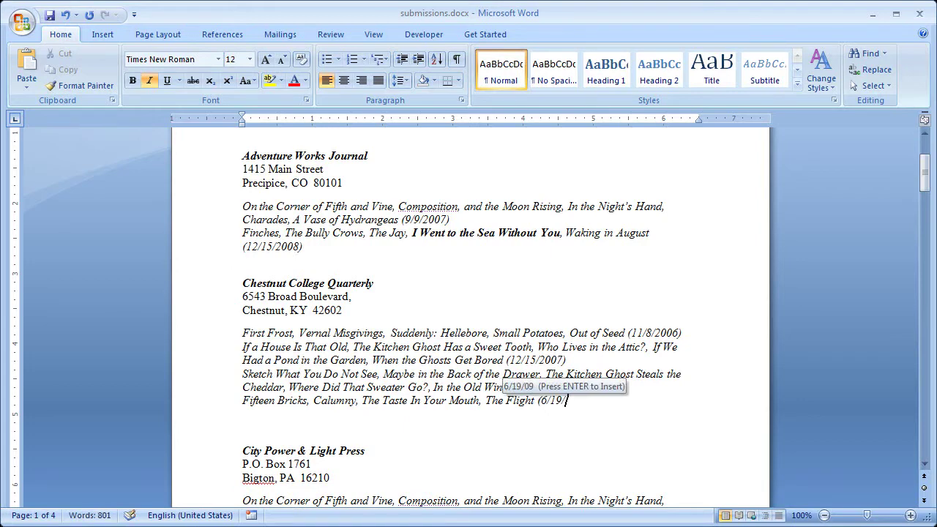
{"action": "key", "text": "Return"}
{"action": "key", "text": "BackSpace"}
{"action": "key", "text": "BackSpace"}
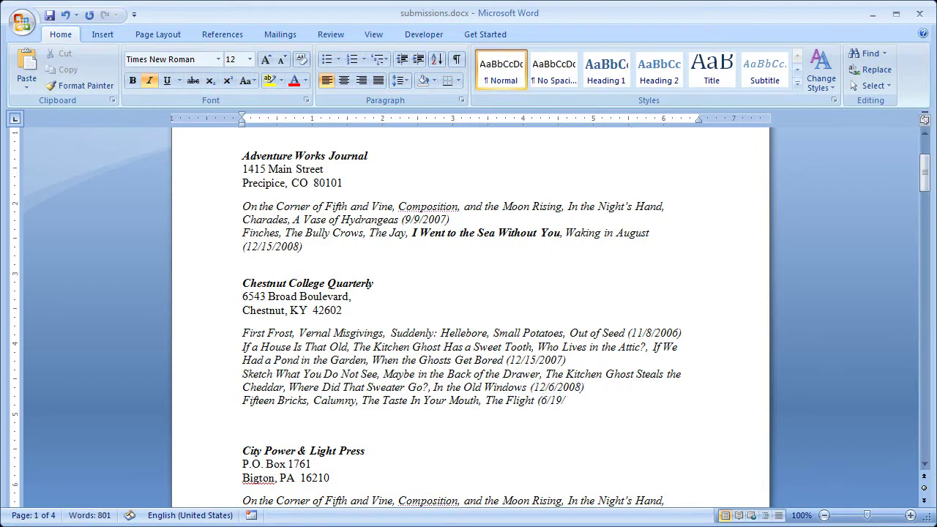
{"action": "type", "text": "2009)"}
Step: Give the dated Fifteen Bricks line under Chestnut College Quarterly a yellow highlight
{"action": "left_click", "coordinate": [227, 407]}
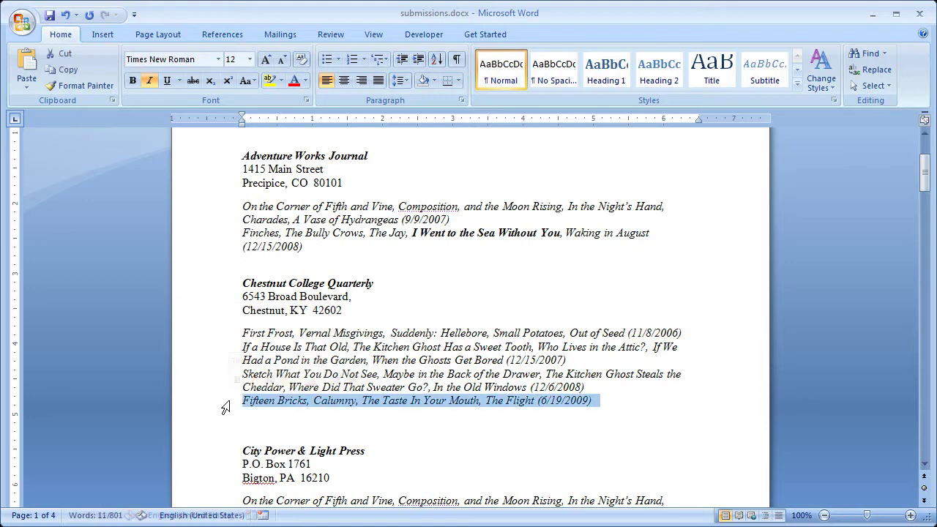
{"action": "left_click", "coordinate": [282, 81]}
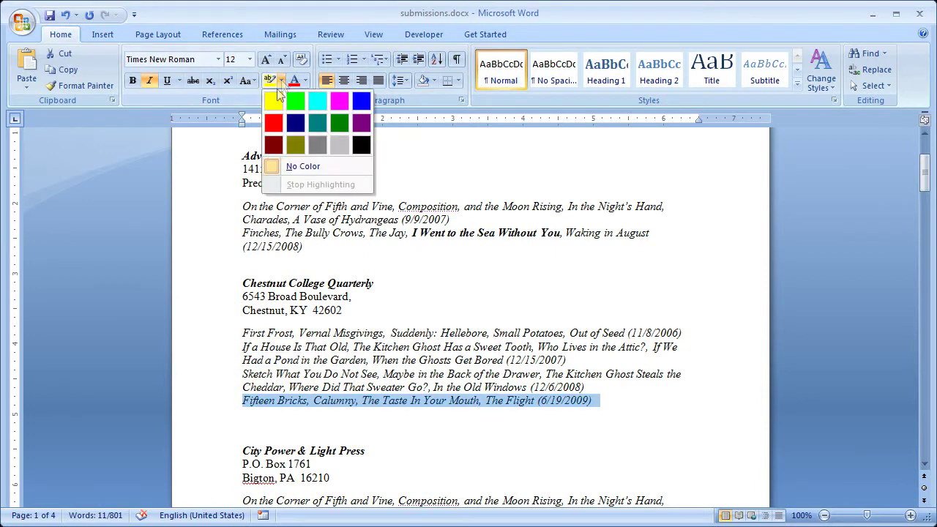
{"action": "left_click", "coordinate": [272, 97]}
{"action": "left_click", "coordinate": [332, 205]}
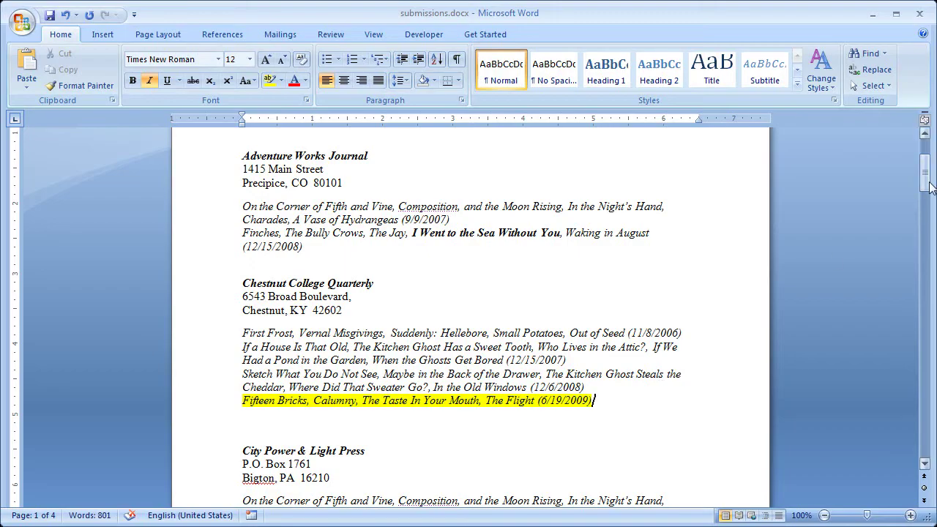
{"action": "left_click_drag", "start_coordinate": [927, 188], "coordinate": [902, 261]}
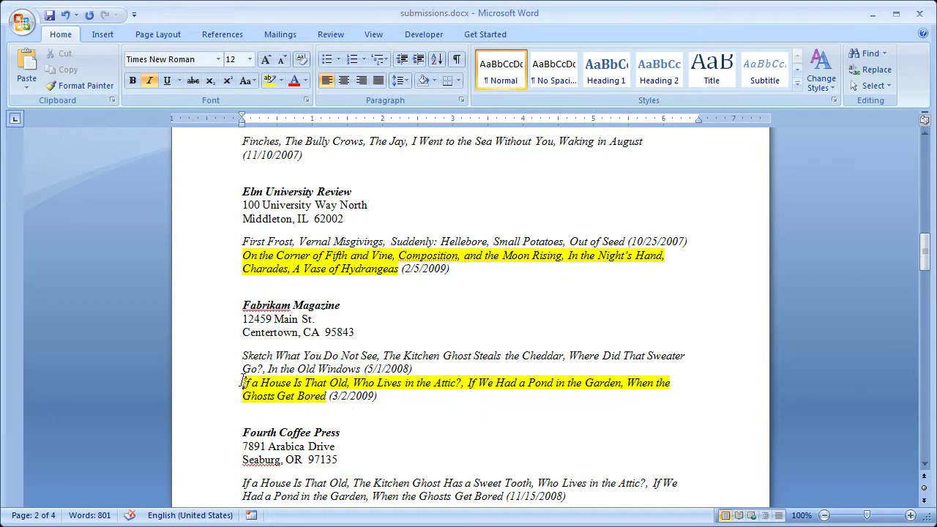
Step: Set the Fabrikam Magazine 'If a House Is That Old…' line's highlight to No Color
{"action": "left_click_drag", "start_coordinate": [244, 380], "coordinate": [306, 395]}
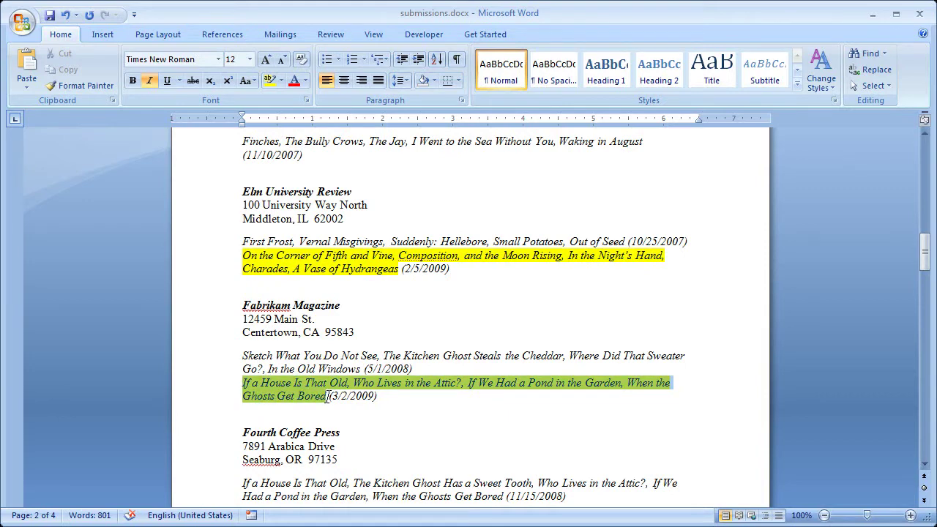
{"action": "left_click", "coordinate": [281, 80]}
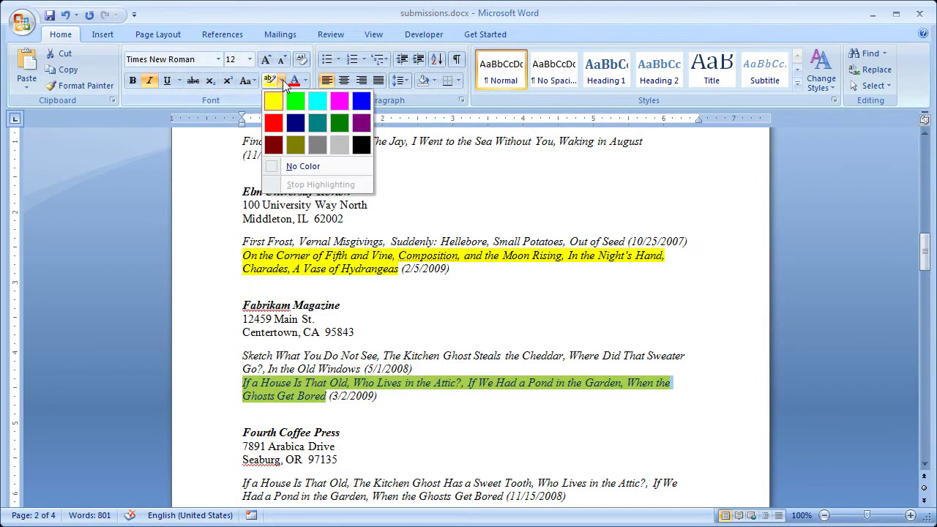
{"action": "left_click", "coordinate": [336, 171]}
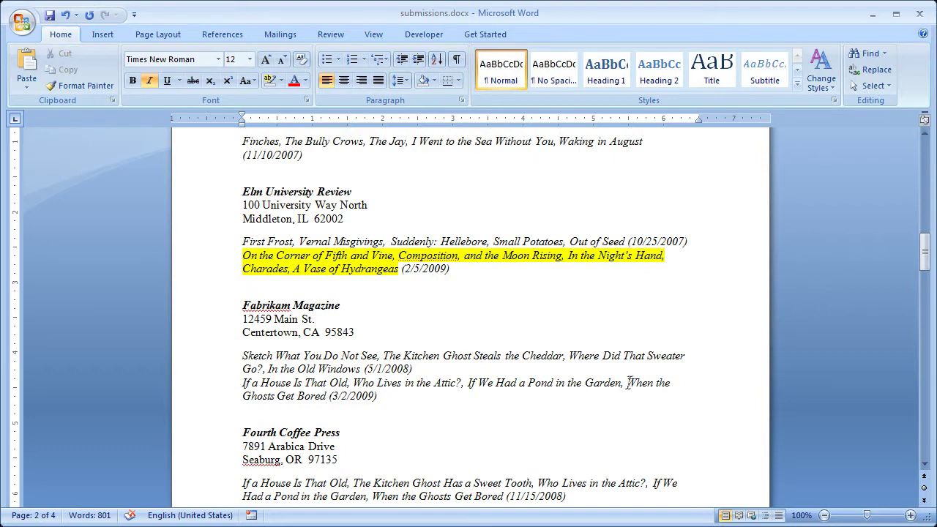
Step: Make the accepted title 'When the Ghosts Get Bored' bold
{"action": "left_click_drag", "start_coordinate": [628, 384], "coordinate": [615, 398]}
{"action": "left_click_drag", "start_coordinate": [453, 400], "coordinate": [326, 400]}
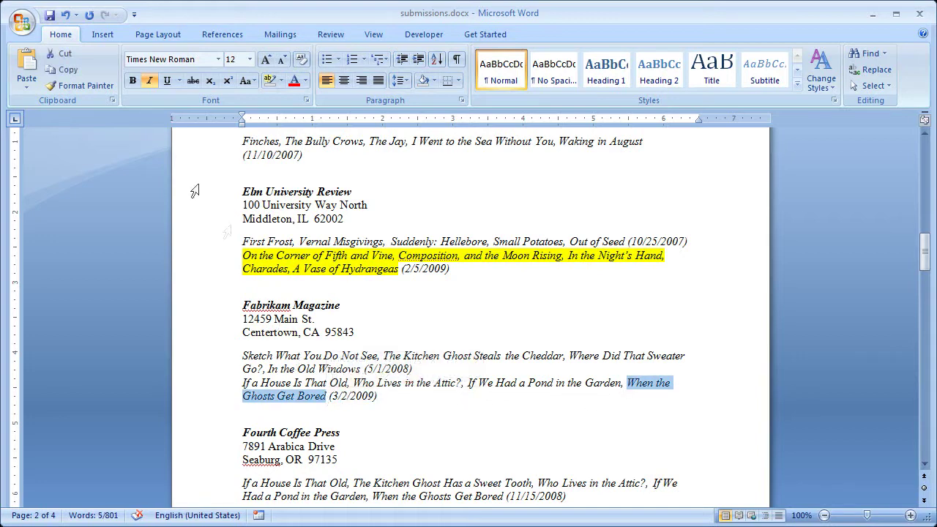
{"action": "left_click", "coordinate": [132, 81]}
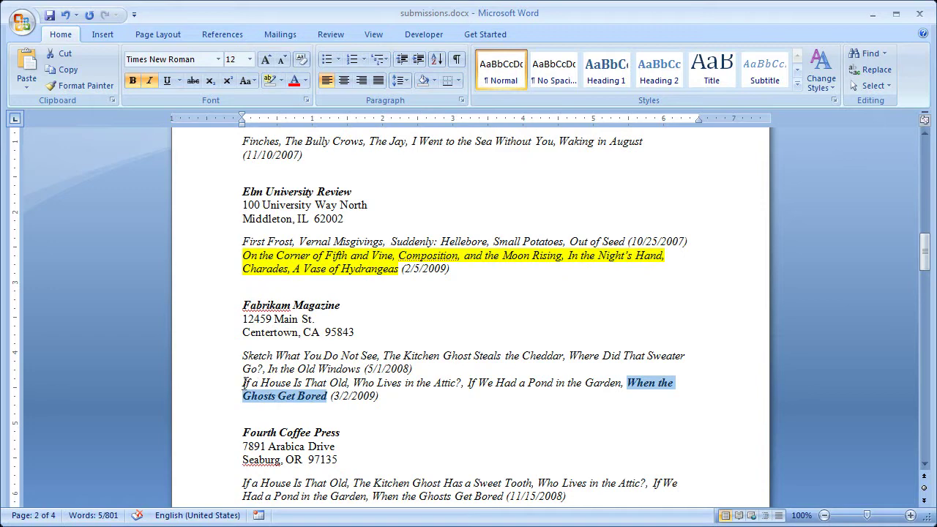
Step: Copy the three unaccepted Fabrikam titles onto a new top-list line after 'Ghost Understands'
{"action": "left_click_drag", "start_coordinate": [244, 382], "coordinate": [621, 387]}
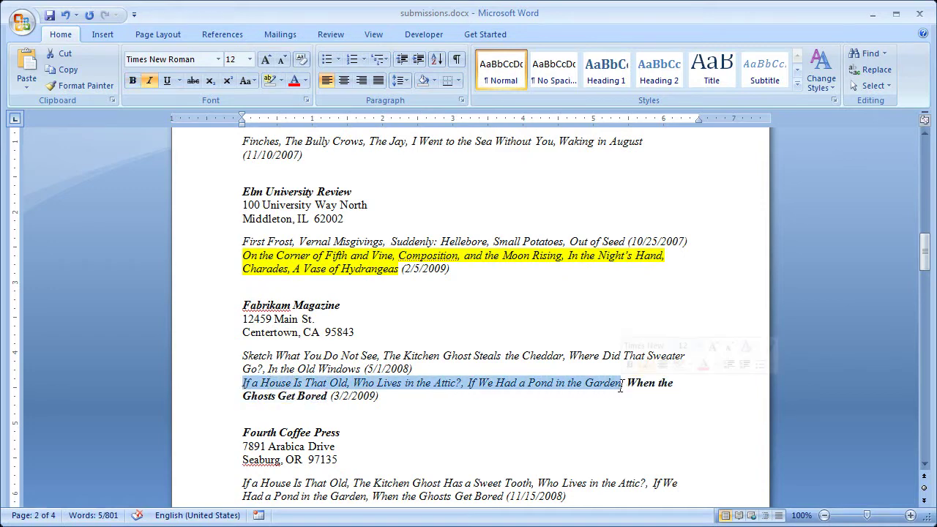
{"action": "left_click", "coordinate": [71, 70]}
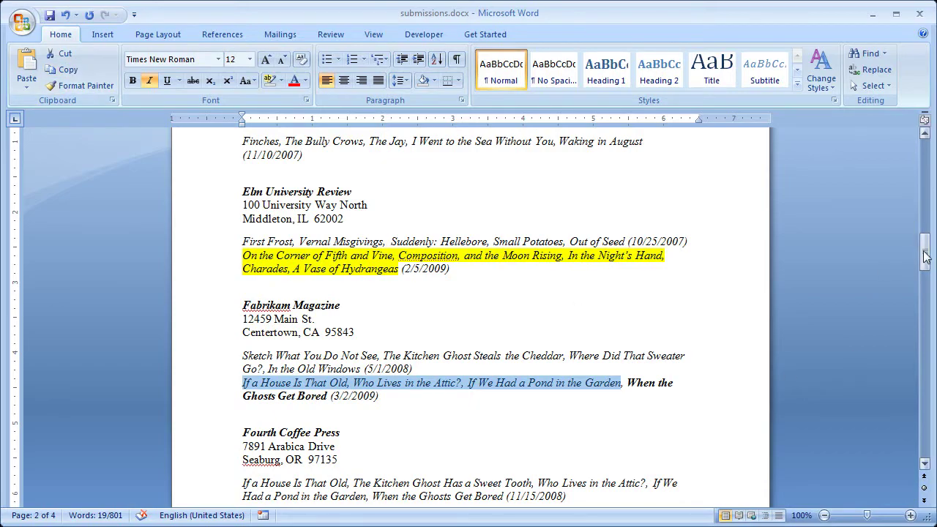
{"action": "left_click_drag", "start_coordinate": [926, 258], "coordinate": [924, 167]}
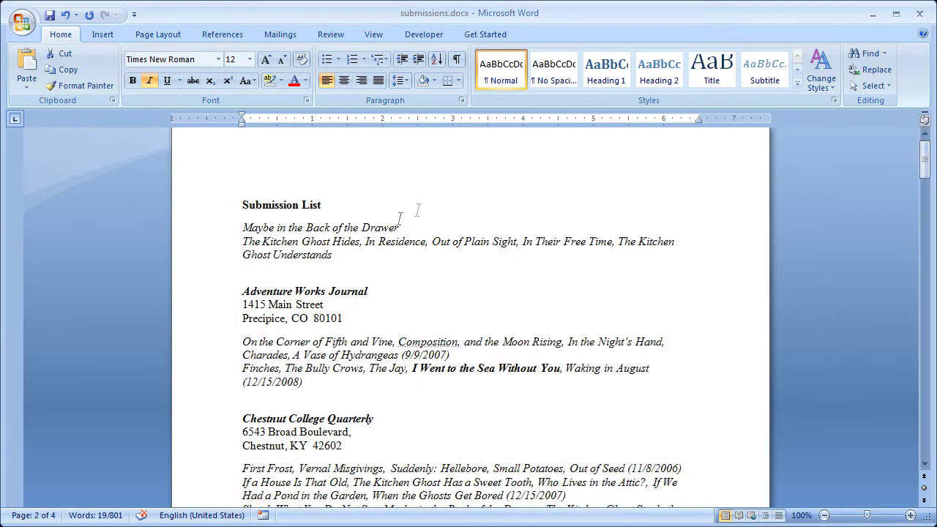
{"action": "left_click", "coordinate": [344, 257]}
{"action": "key", "text": "Return"}
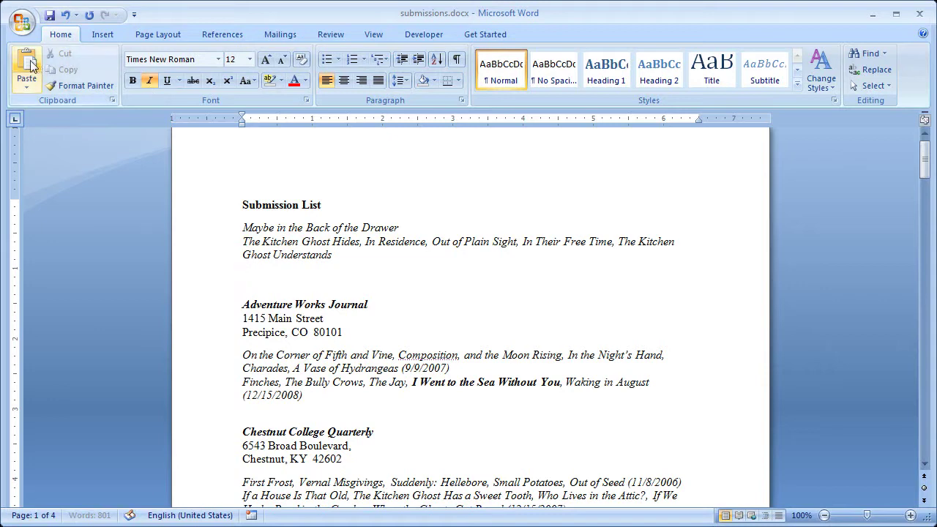
{"action": "left_click", "coordinate": [26, 62]}
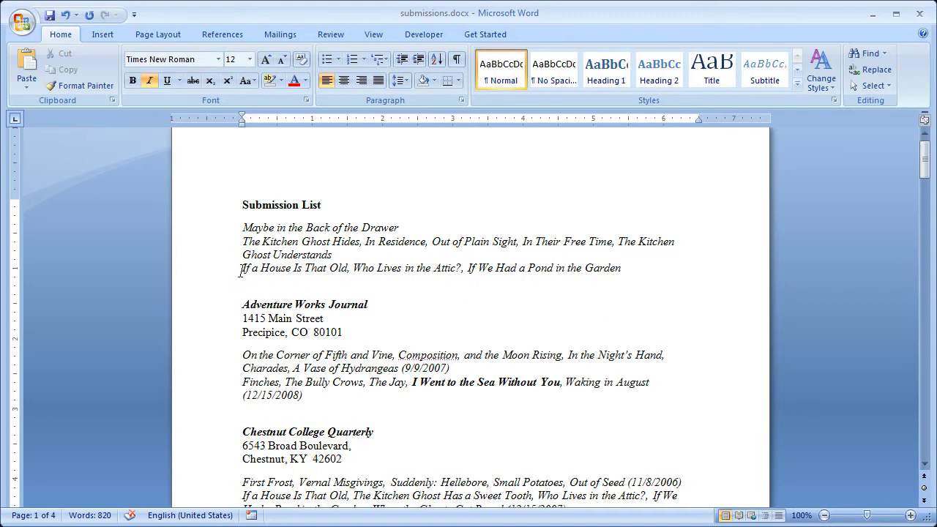
{"action": "left_click_drag", "start_coordinate": [242, 271], "coordinate": [622, 270]}
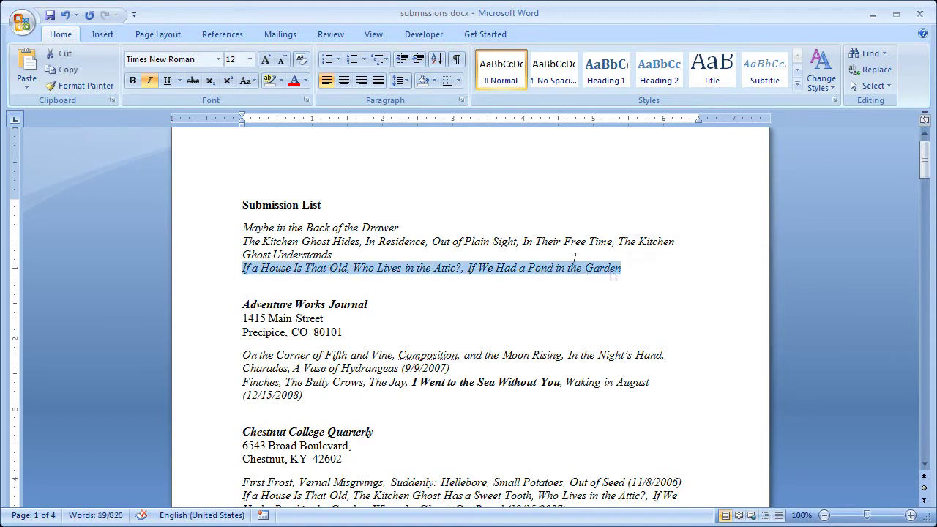
Step: Give the pasted 'If a House Is That Old… If We Had a Pond in the Garden' line a Bright Green highlight
{"action": "left_click", "coordinate": [283, 82]}
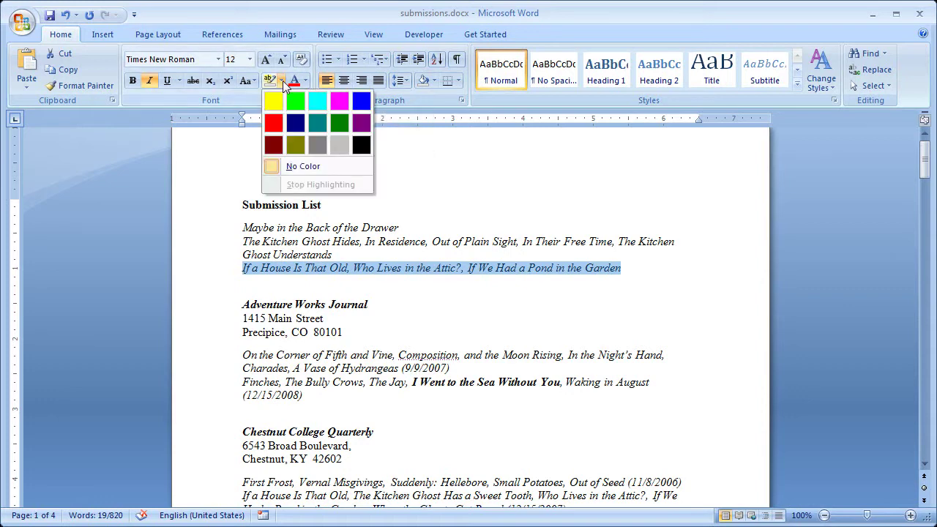
{"action": "left_click", "coordinate": [295, 101]}
{"action": "left_click", "coordinate": [652, 303]}
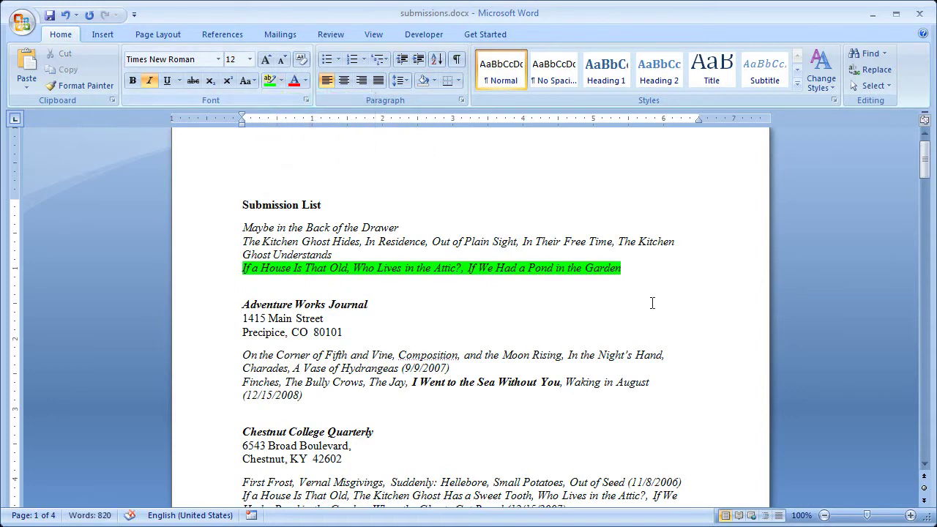
{"action": "left_click_drag", "start_coordinate": [925, 174], "coordinate": [854, 342]}
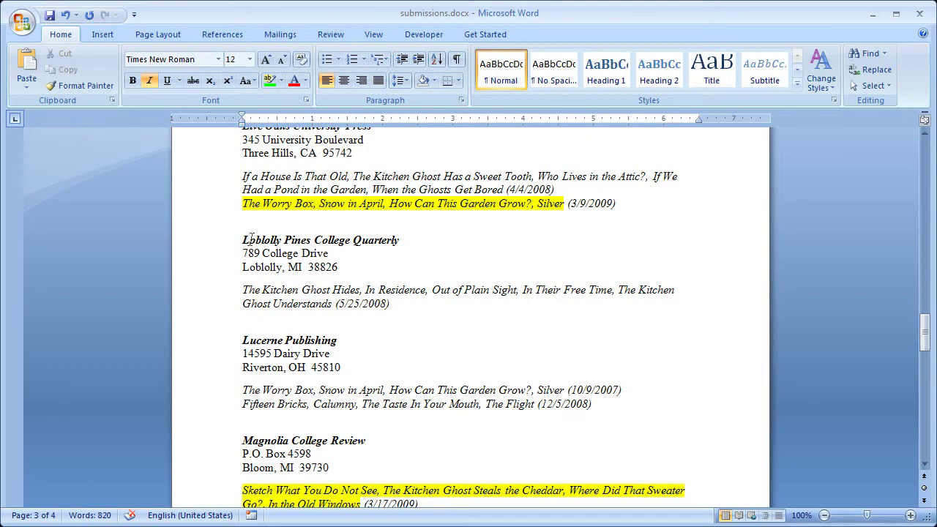
Step: Highlight the Loblolly Pines College Quarterly heading in Bright Green
{"action": "left_click_drag", "start_coordinate": [241, 240], "coordinate": [401, 251]}
{"action": "left_click", "coordinate": [269, 81]}
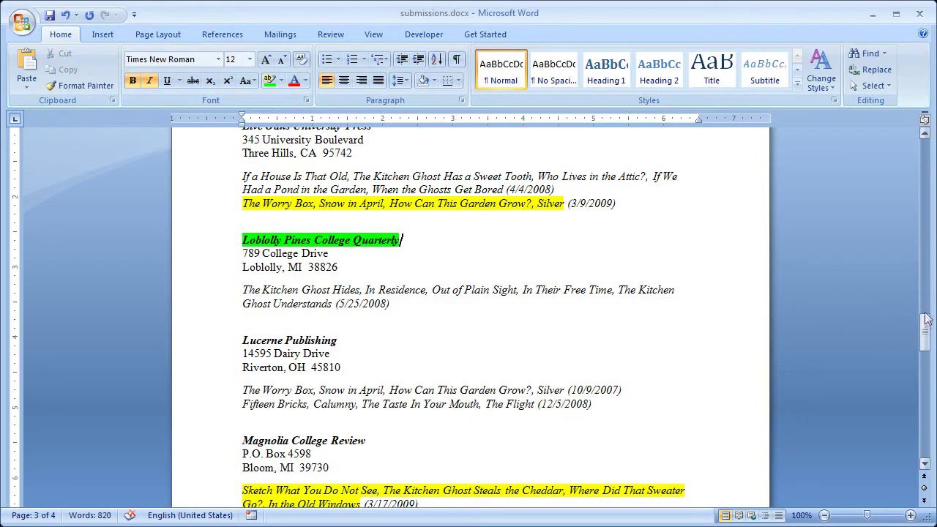
{"action": "left_click_drag", "start_coordinate": [926, 319], "coordinate": [927, 158]}
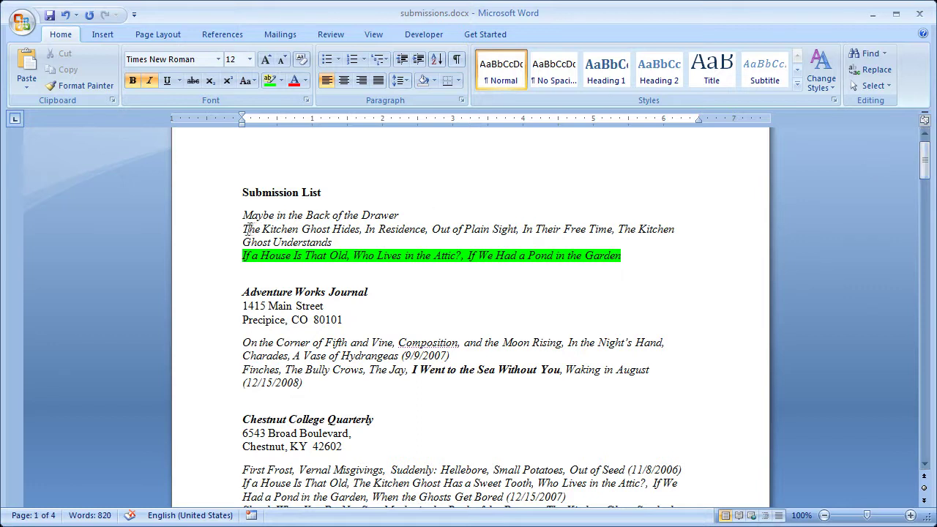
Step: Highlight 'The Kitchen Ghost Hides… Ghost Understands' entry in Turquoise
{"action": "left_click_drag", "start_coordinate": [243, 229], "coordinate": [330, 241]}
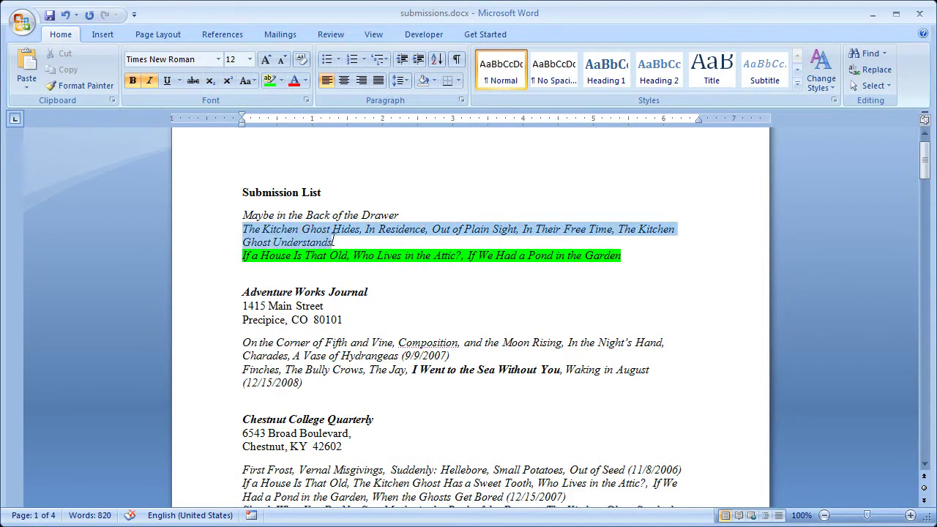
{"action": "left_click", "coordinate": [280, 80]}
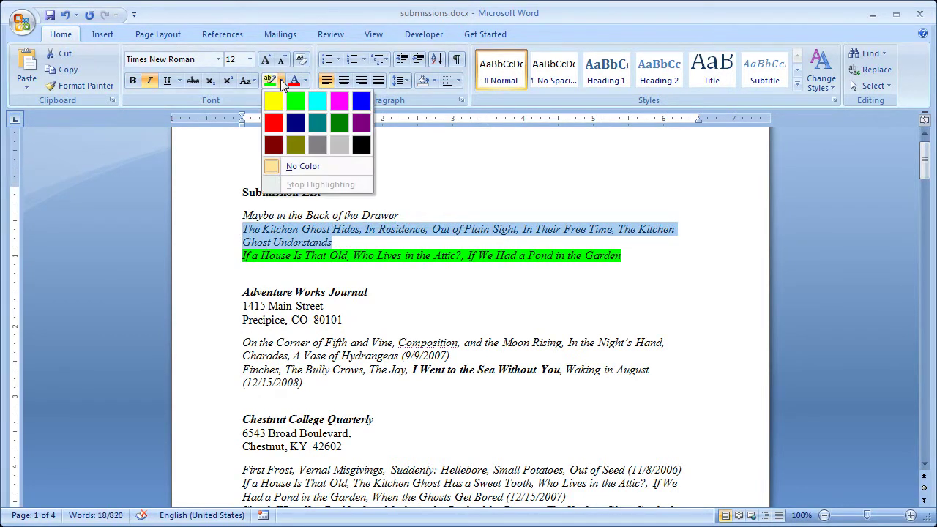
{"action": "left_click", "coordinate": [320, 98]}
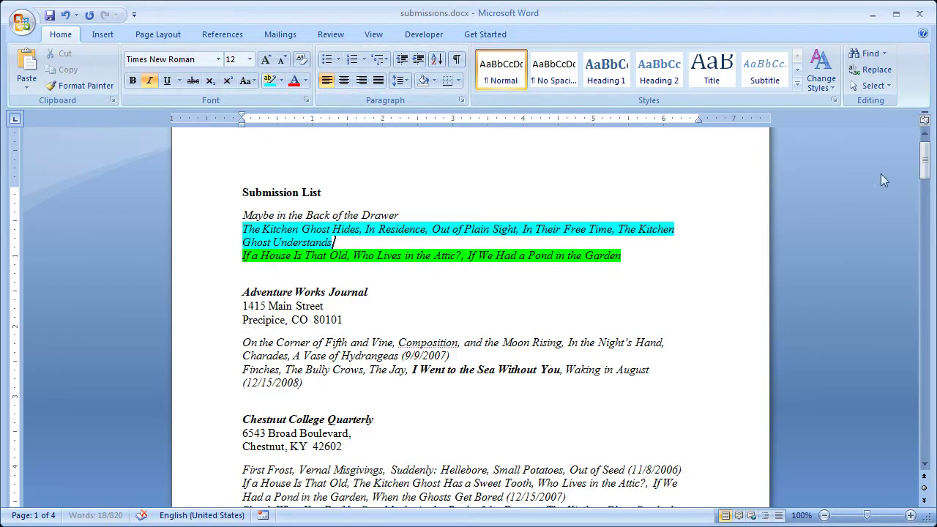
{"action": "left_click_drag", "start_coordinate": [925, 176], "coordinate": [867, 409]}
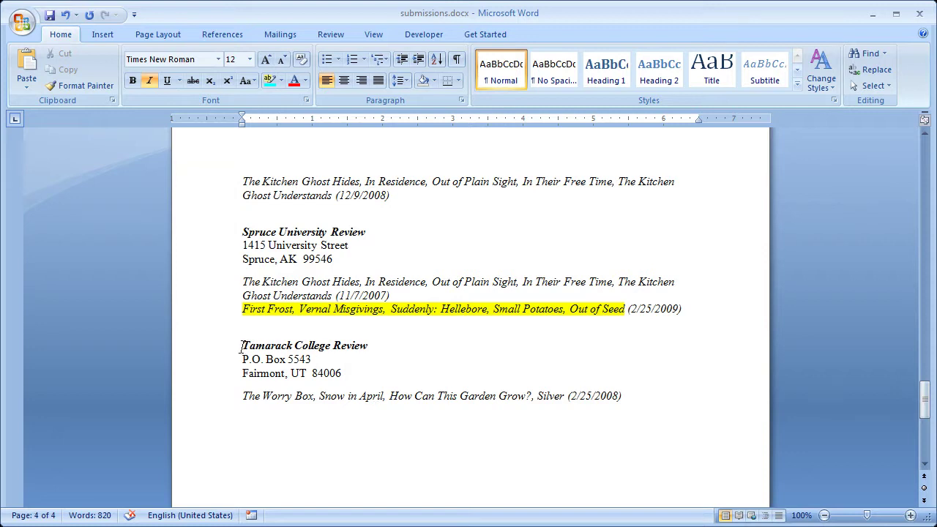
Step: Give the Tamarack College Review heading a Turquoise highlight
{"action": "left_click_drag", "start_coordinate": [241, 347], "coordinate": [368, 347]}
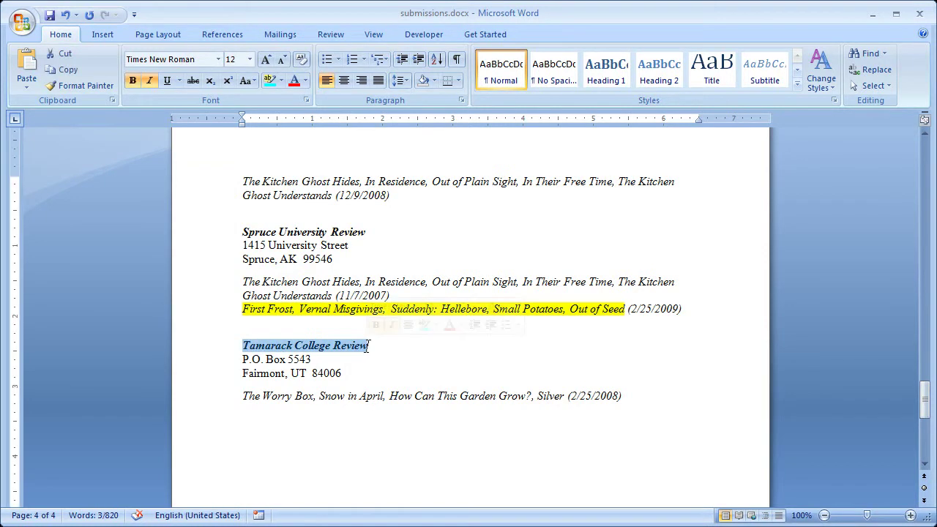
{"action": "left_click", "coordinate": [267, 80]}
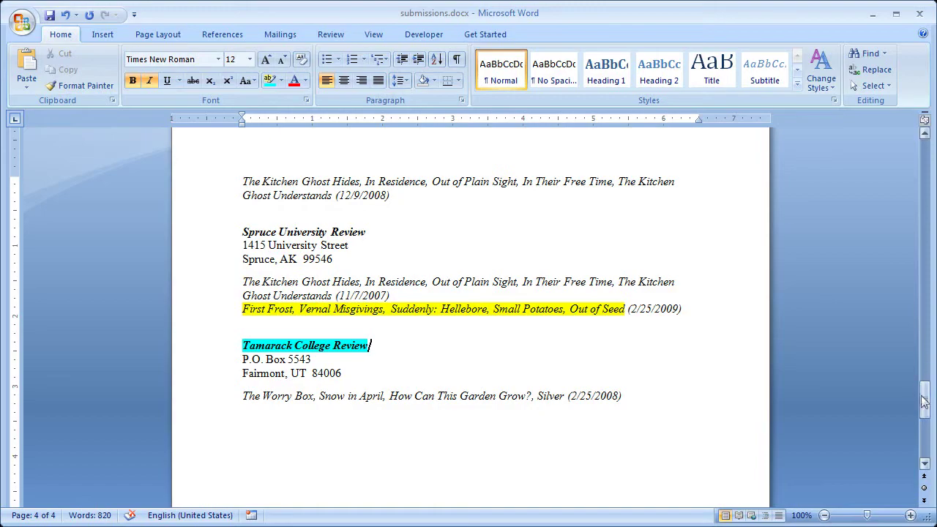
{"action": "left_click_drag", "start_coordinate": [924, 401], "coordinate": [928, 158]}
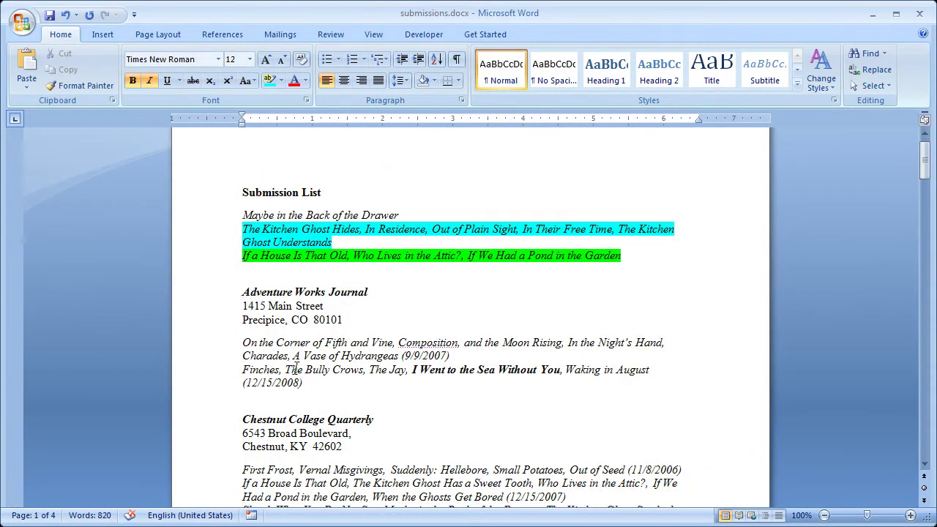
{"action": "left_click", "coordinate": [291, 293]}
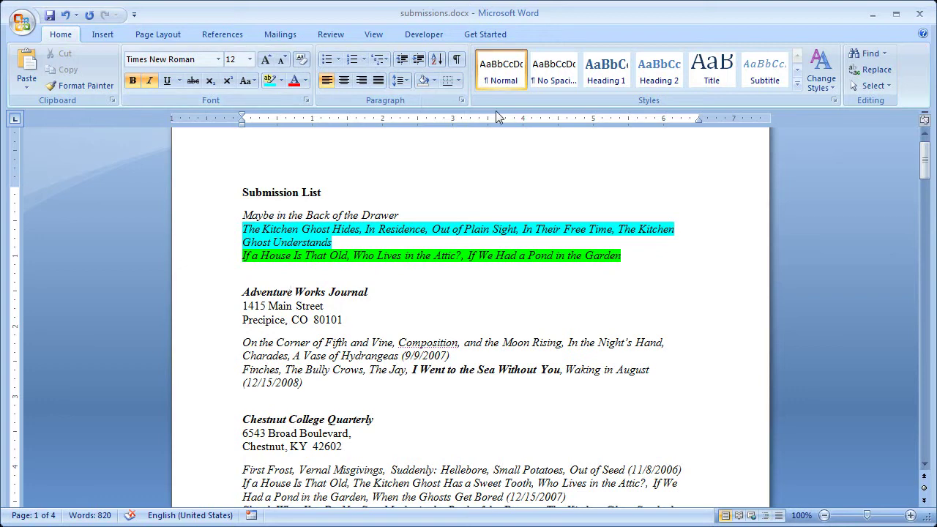
{"action": "left_click", "coordinate": [867, 53]}
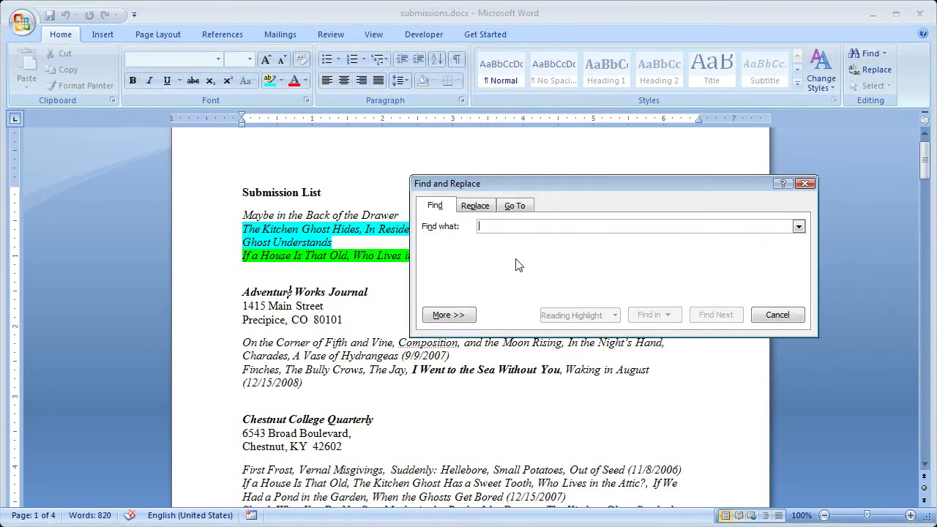
{"action": "type", "text": "Bully"}
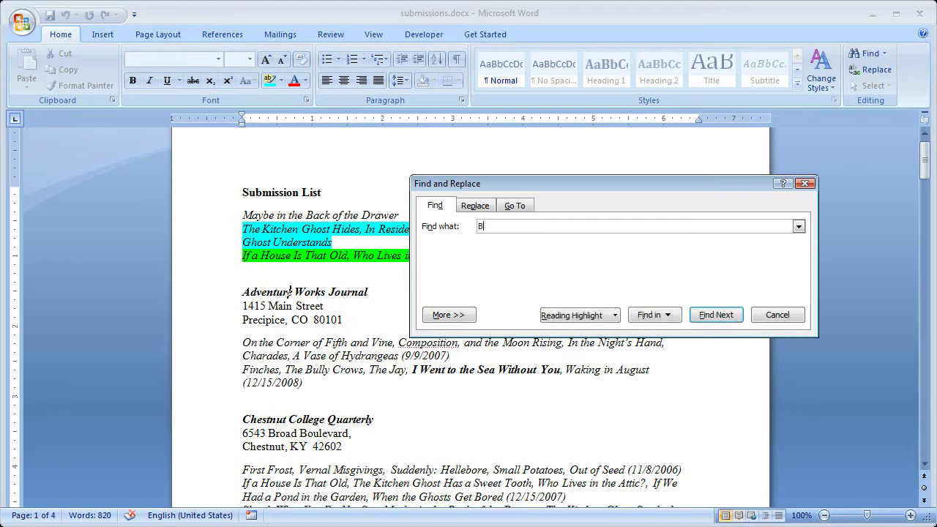
{"action": "left_click", "coordinate": [574, 315]}
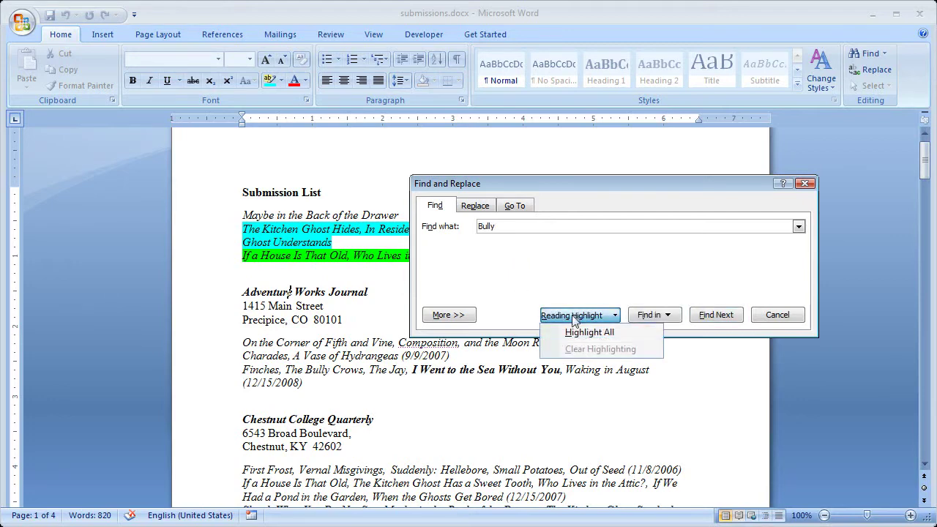
{"action": "left_click", "coordinate": [577, 333]}
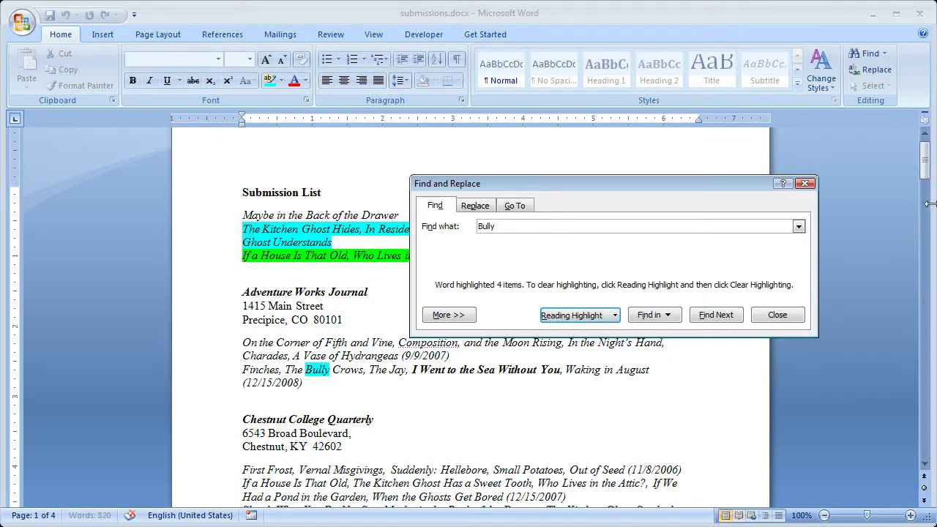
{"action": "left_click_drag", "start_coordinate": [925, 170], "coordinate": [896, 230]}
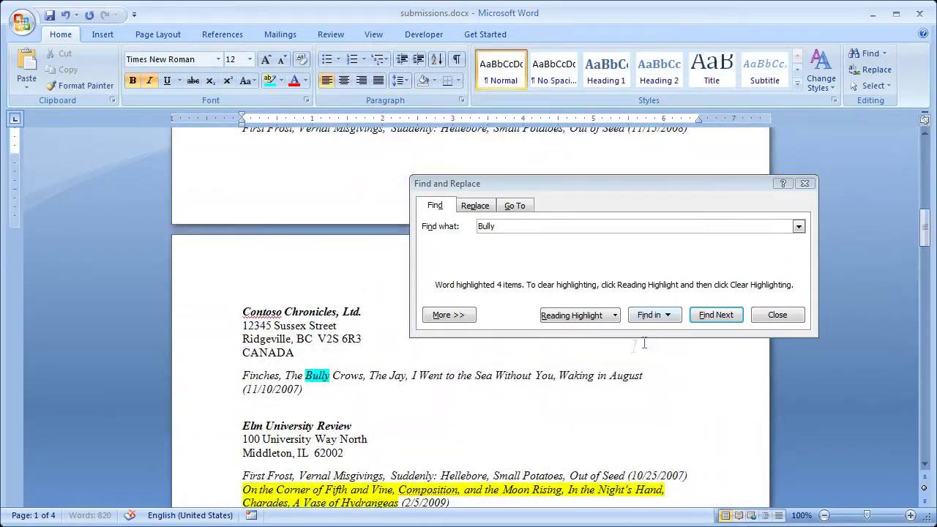
{"action": "left_click", "coordinate": [615, 315]}
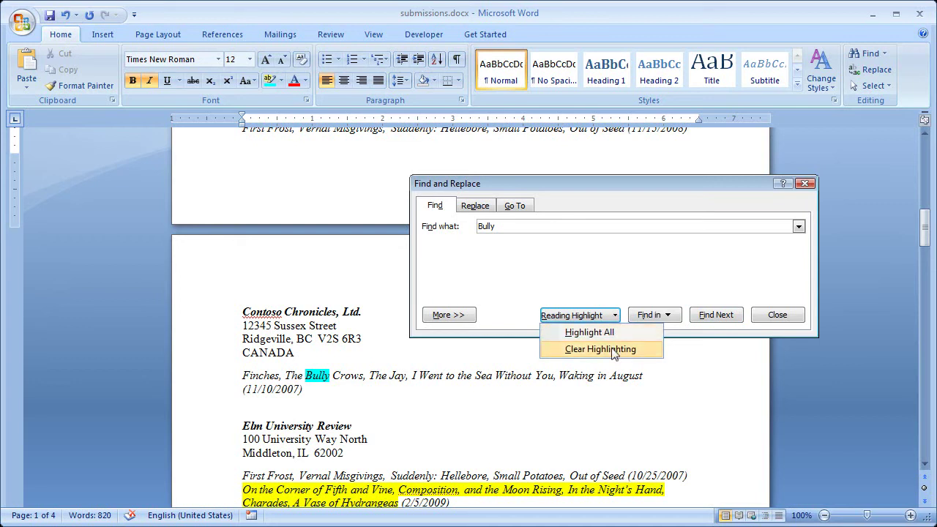
{"action": "left_click", "coordinate": [614, 350]}
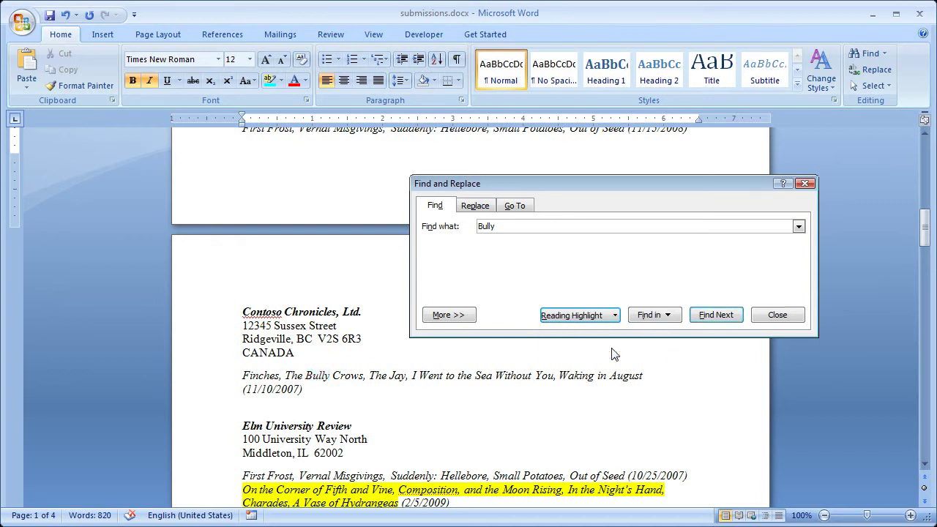
{"action": "left_click", "coordinate": [786, 318]}
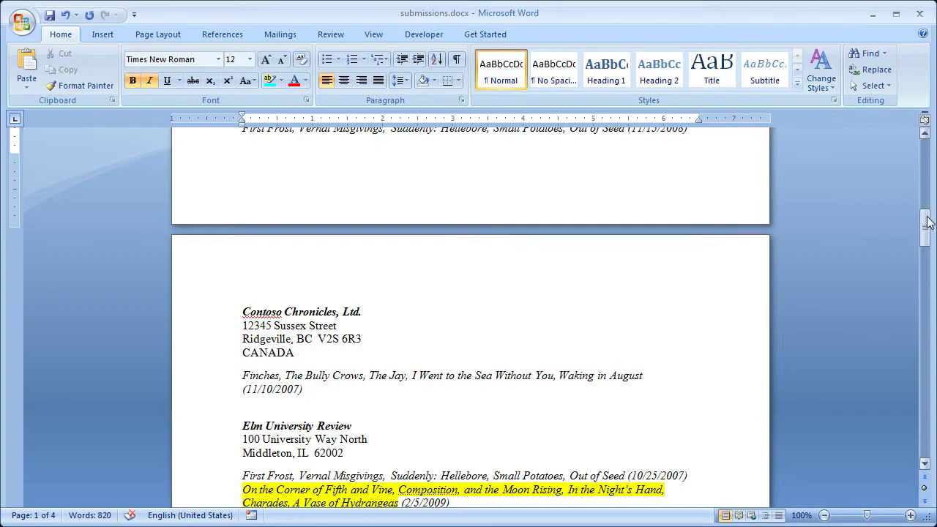
{"action": "left_click_drag", "start_coordinate": [922, 228], "coordinate": [921, 164]}
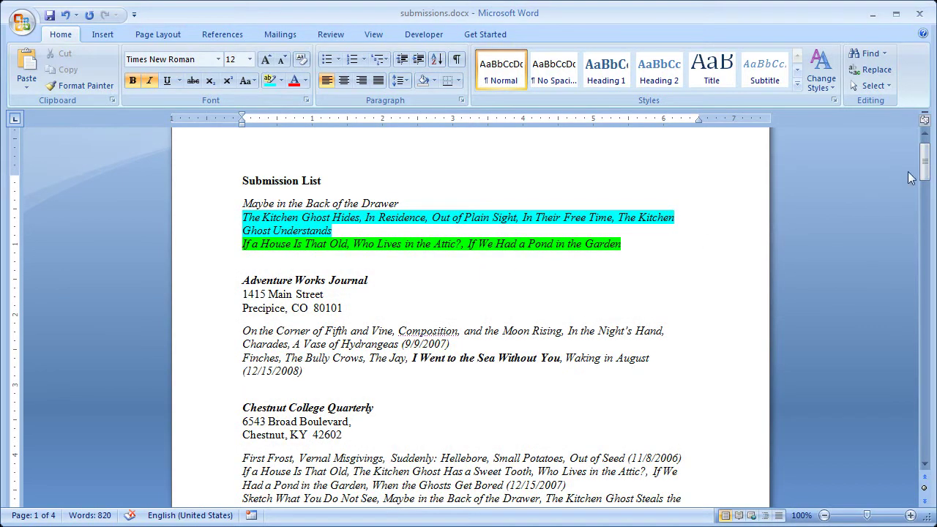
{"action": "left_click_drag", "start_coordinate": [924, 168], "coordinate": [924, 189]}
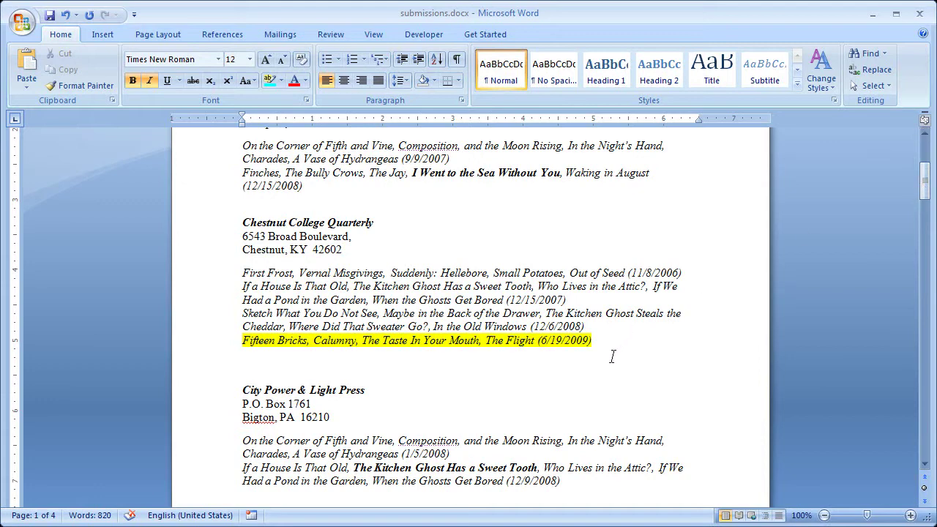